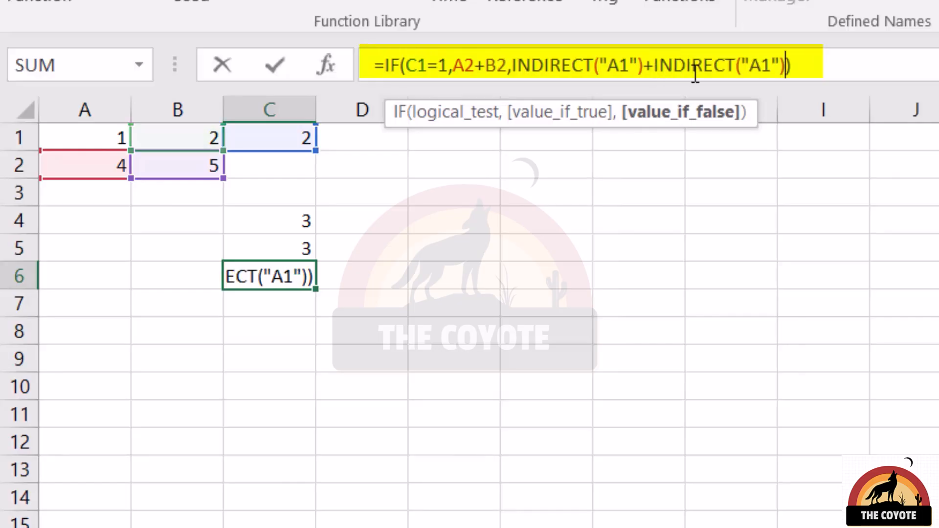
Complete the formula in C6 as =IF(C1=1,A2+B2,INDIRECT("A1")+INDIRECT("B1")).
key("ctrl+Return")
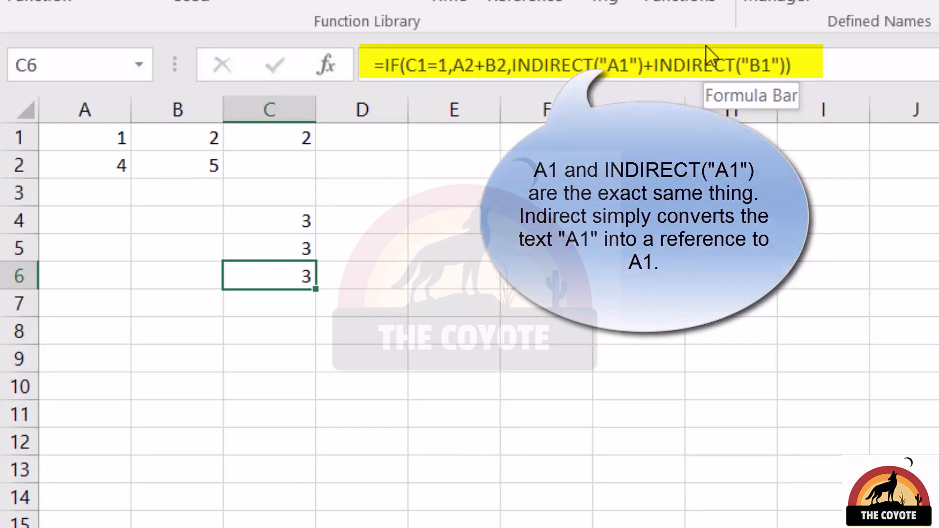
Enter the cell addresses A1 in D1 and B1 in D2 as plain text.
left_click(361, 137)
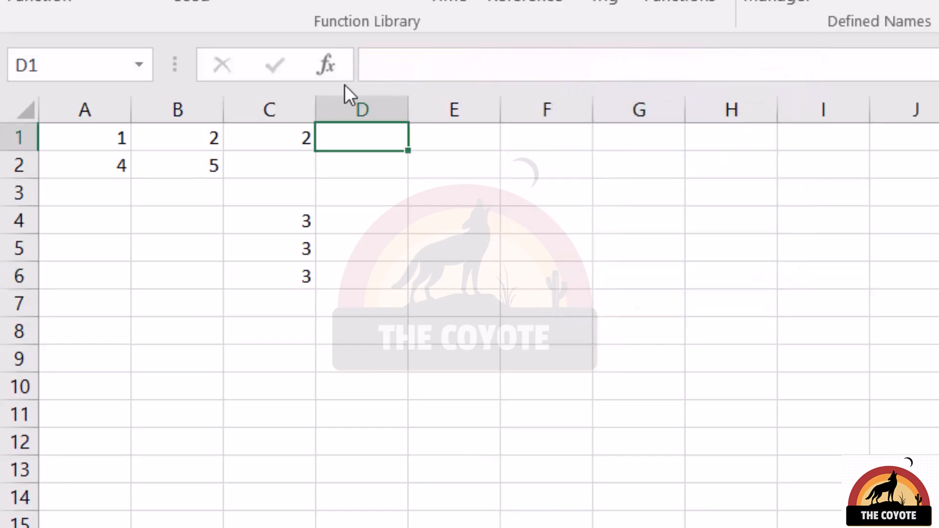
type("A1")
key("Return")
type("B1")
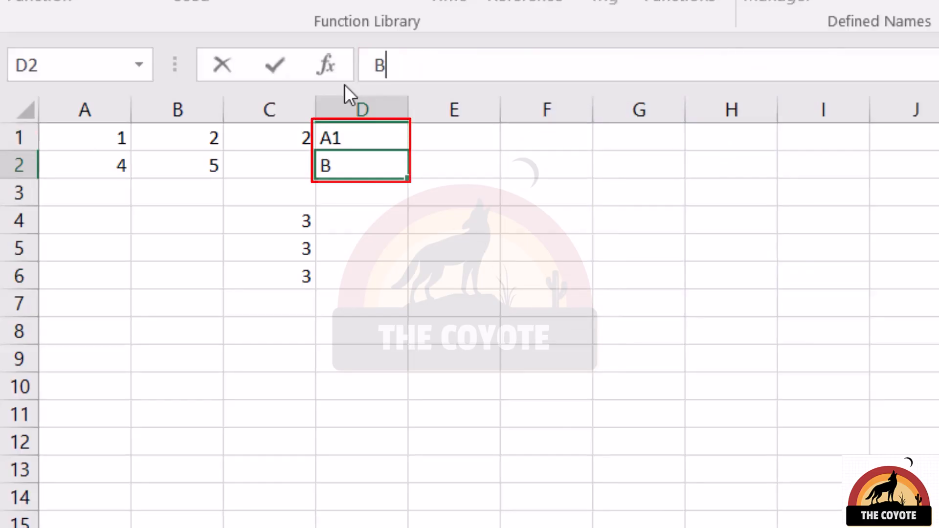
key("Return")
In the C6 formula, replace the quoted INDIRECT arguments "A1" and "B1" with references to D1 and D2.
key("Left")
key("Down")
key("Down")
key("Down")
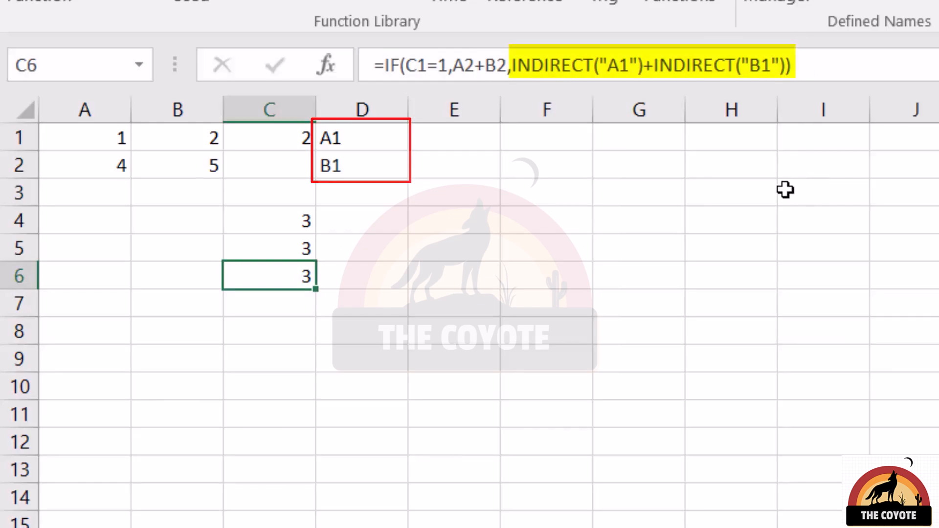
left_click_drag(598, 66, 634, 66)
type("D1")
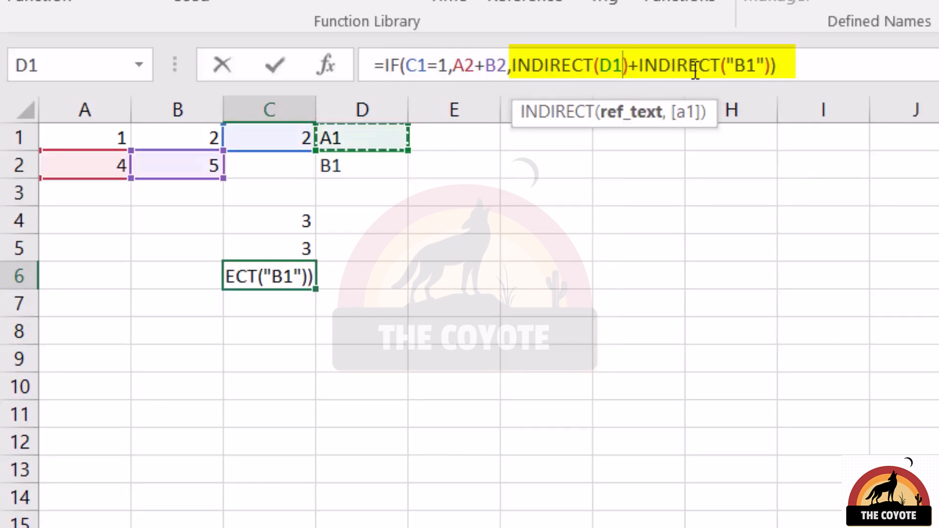
left_click_drag(724, 65, 764, 65)
left_click(380, 164)
key("ctrl+Return")
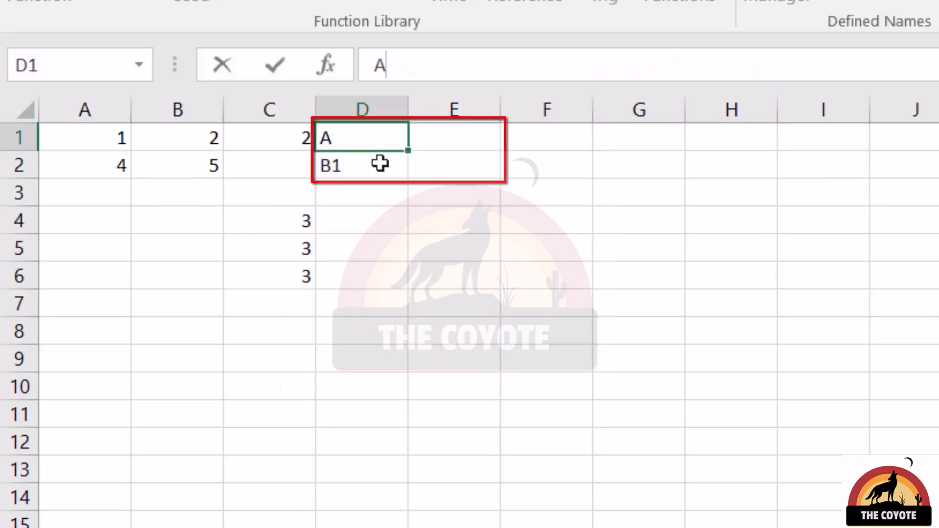
Split the address texts into column letters and row numbers: A in D1, 1 in E1, B in D2, 1 in E2.
key("Tab")
type("1")
key("Return")
type("B")
key("Tab")
type("1")
key("Return")
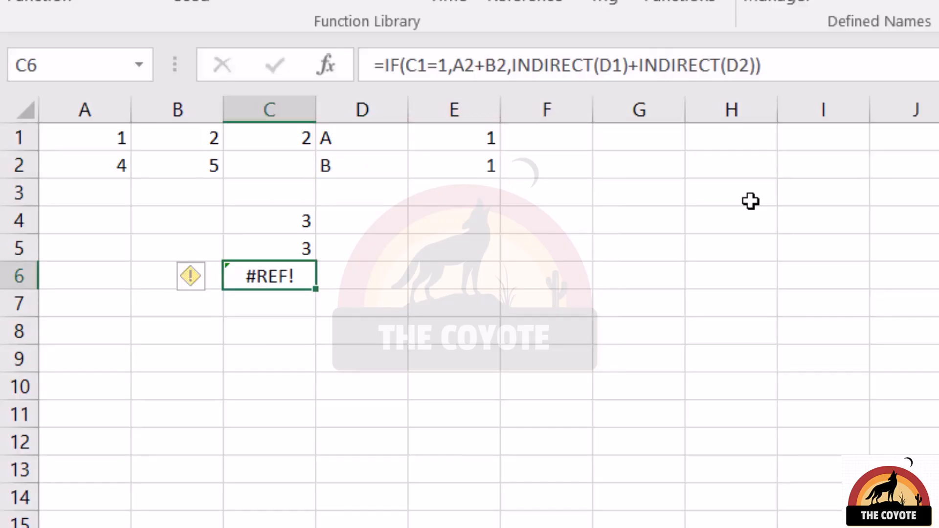
Extend the INDIRECT arguments in C6 to D1&E1 and D2&E2 so letters and row numbers are joined.
left_click(623, 65)
type("&E1")
left_click(785, 65)
type("&E2")
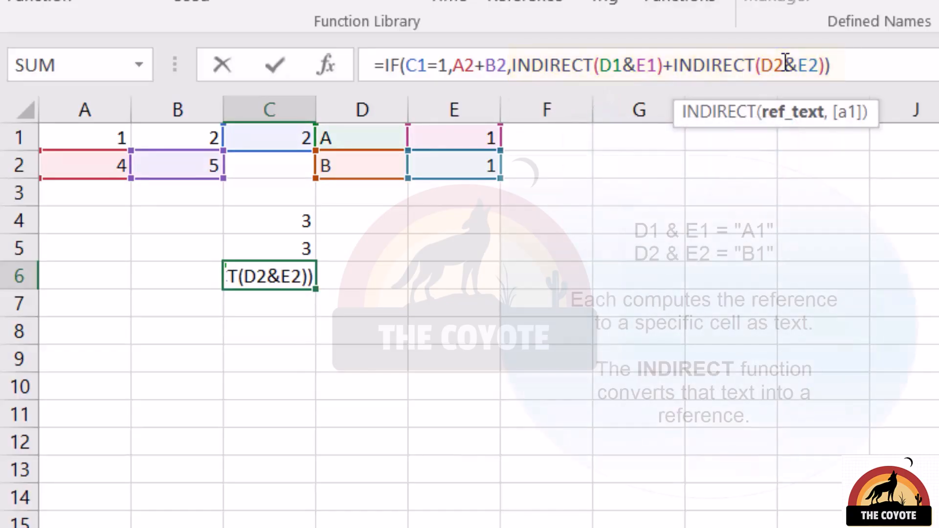
key("Return")
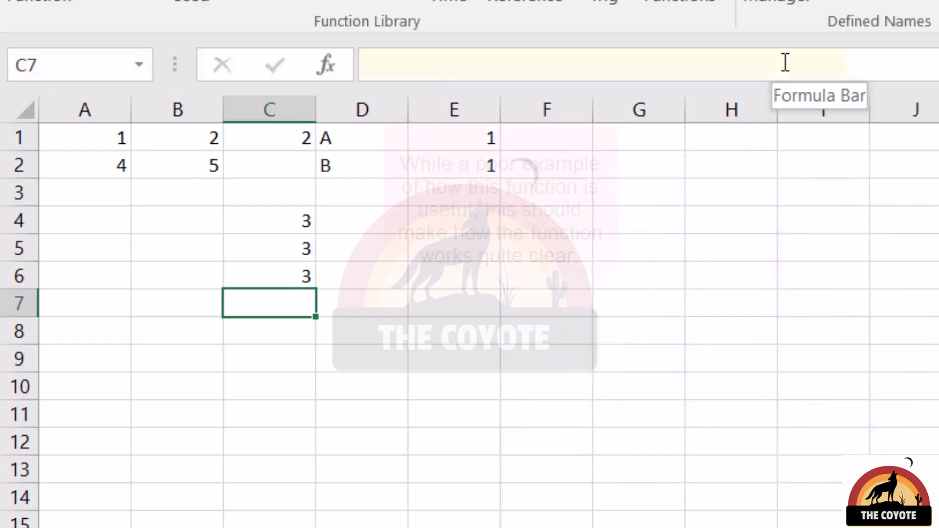
Enter the nested formula =IF(C1=4,A1+B2,IF(C1=3,A2+B1,IF(C1=1,A2+B2,A1+B1))) in C7.
key("Up")
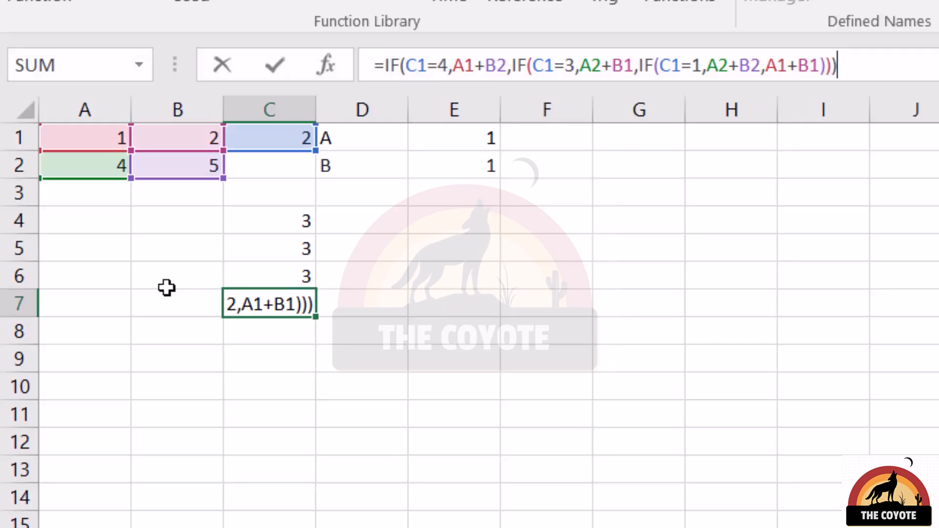
key("ctrl+Return")
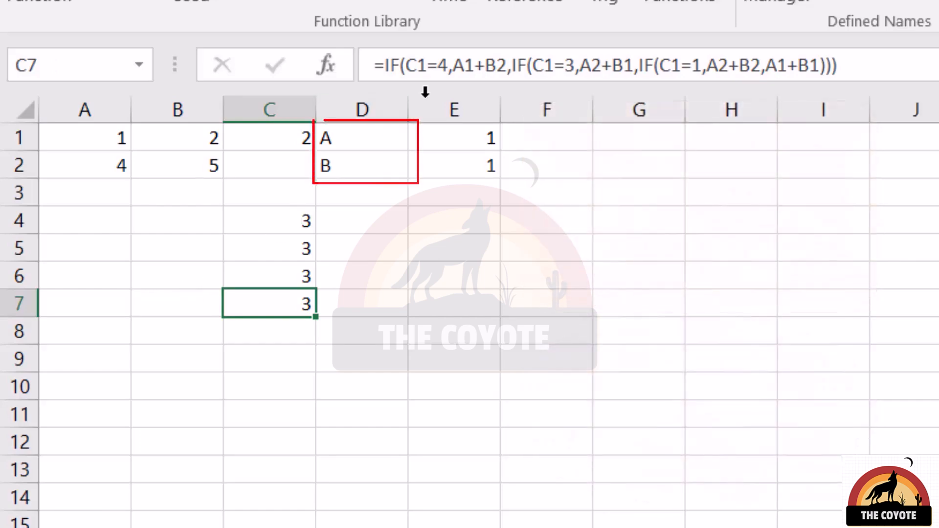
Replace the content of D1 with =IF(OR(C1=3,C1=1),"A2","A1").
left_click(377, 137)
type("=if(")
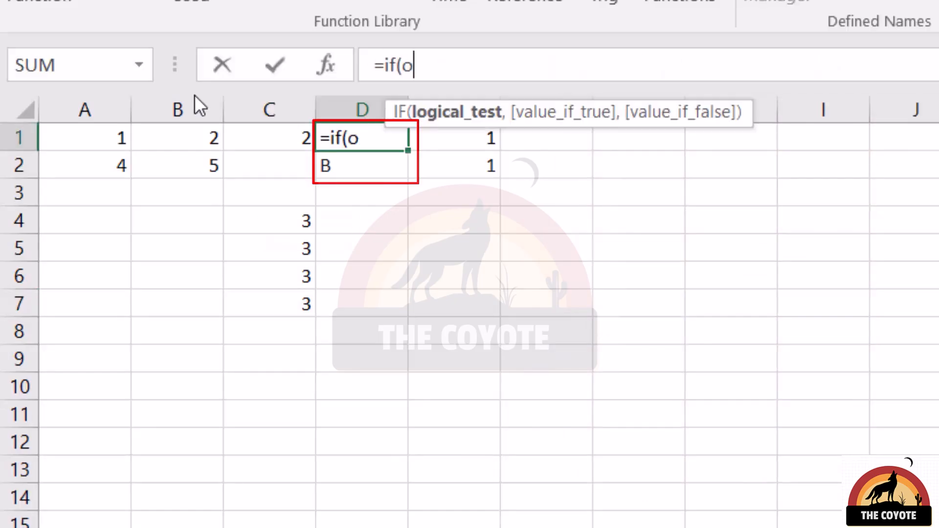
type("or(c1=3,c1=1),\"A2\",\"A1")
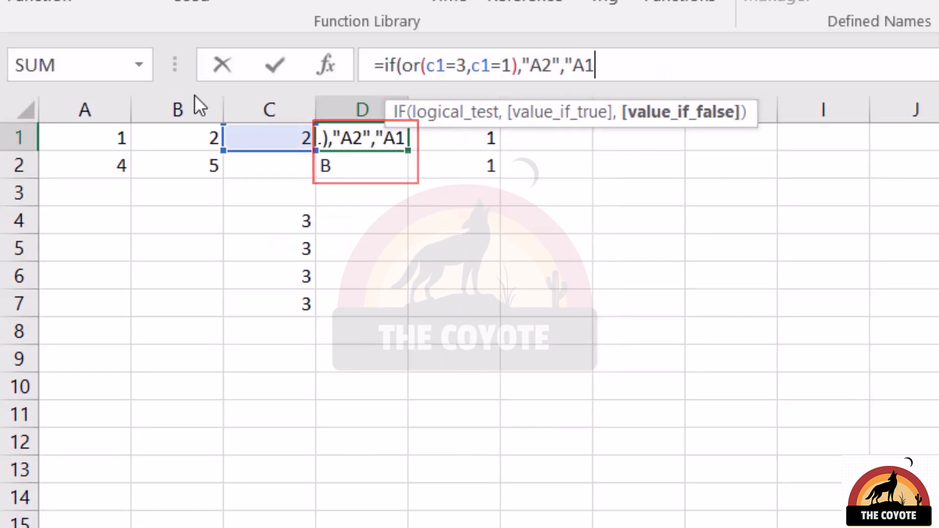
key("Return")
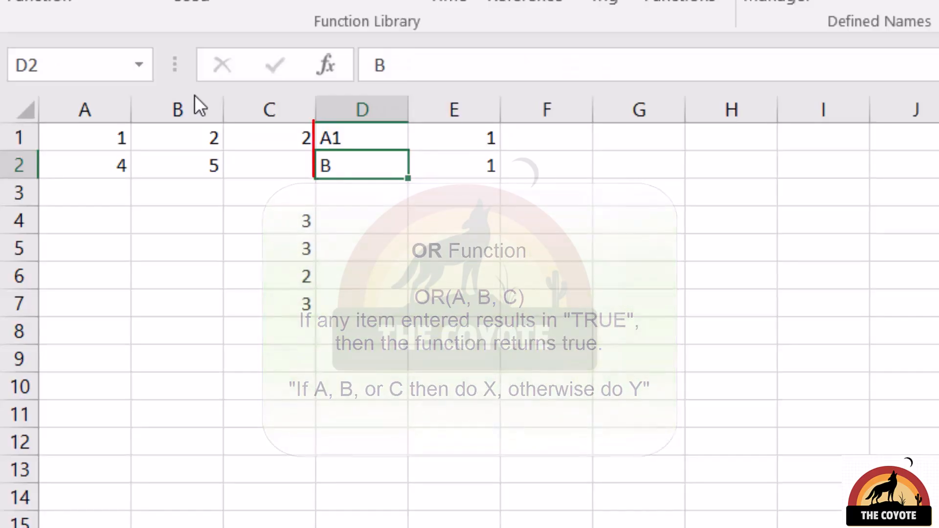
Replace the content of D2 with =IF(OR(C1=1,C1=4),"B2","B1").
type("=if(OR(C1=1,c1=4)")
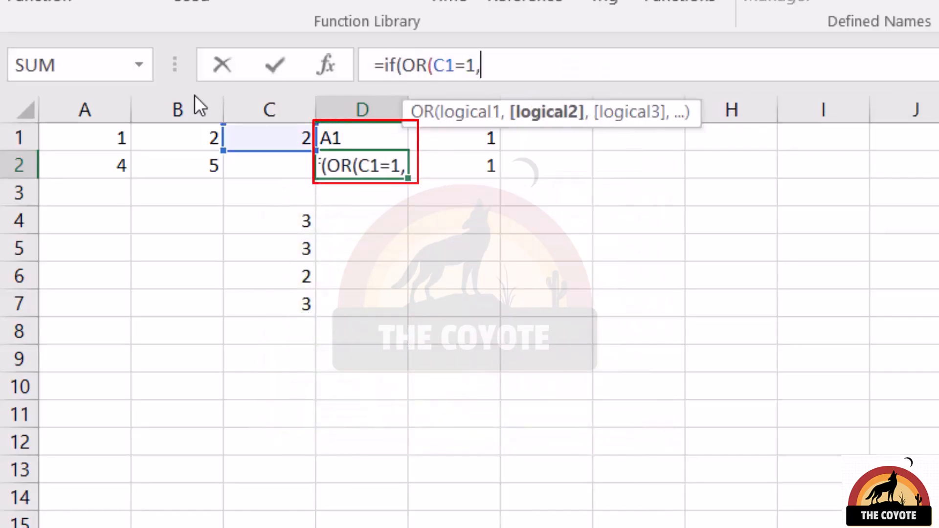
type(",\"B2\",\"B1\"")
key("Return")
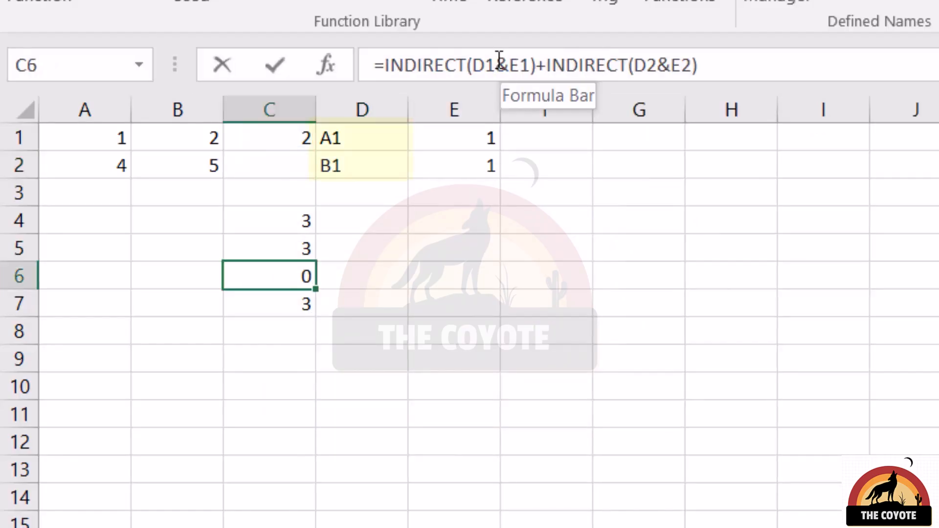
Remove &E1 and &E2 from the C6 formula so it reads =INDIRECT(D1)+INDIRECT(D2).
left_click_drag(496, 65, 530, 65)
key("BackSpace")
left_click(655, 64)
key("BackSpace")
key("BackSpace")
key("BackSpace")
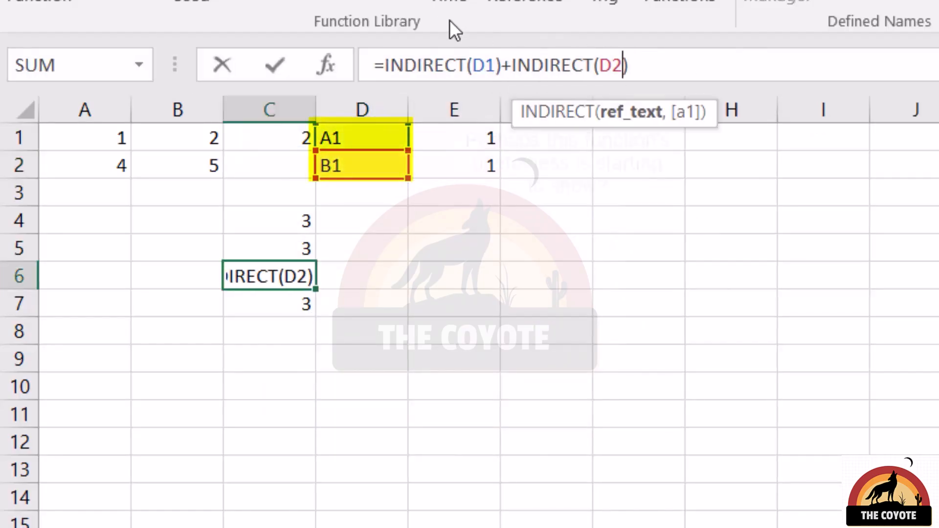
key("Return")
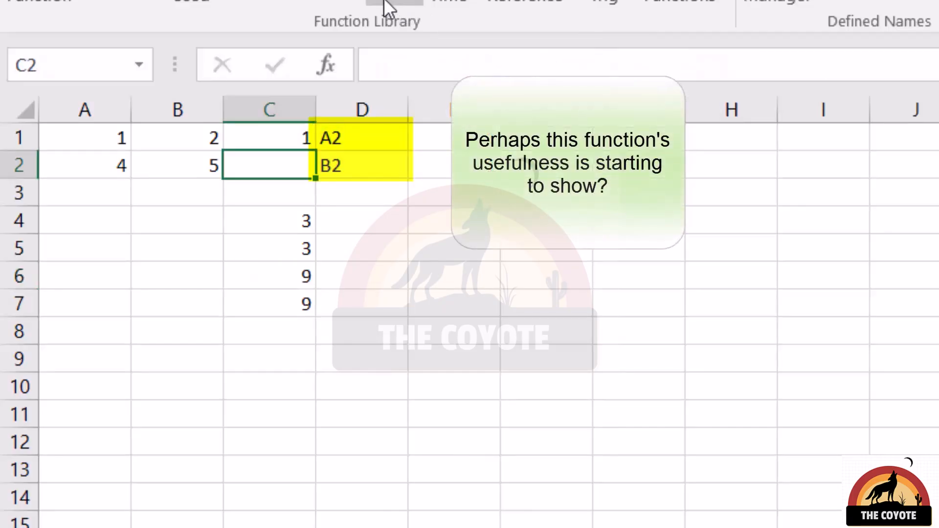
Test the formulas by setting C1 to 2 and then to 3.
key("Up")
type("2")
key("Return")
key("Up")
type("3")
key("Return")
key("Up")
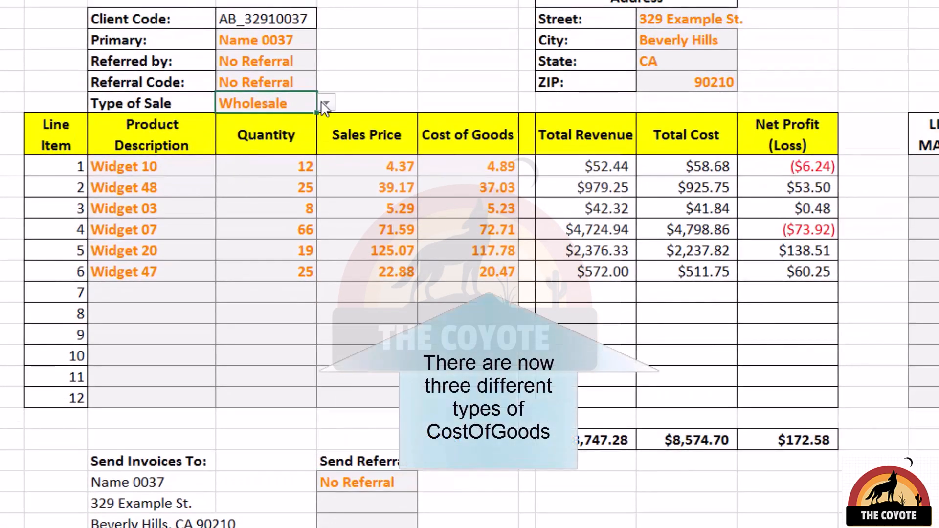
Review the available Type of Sale options and the cost column headers of the product list, including ForeignCost.
left_click(274, 103)
left_click(325, 104)
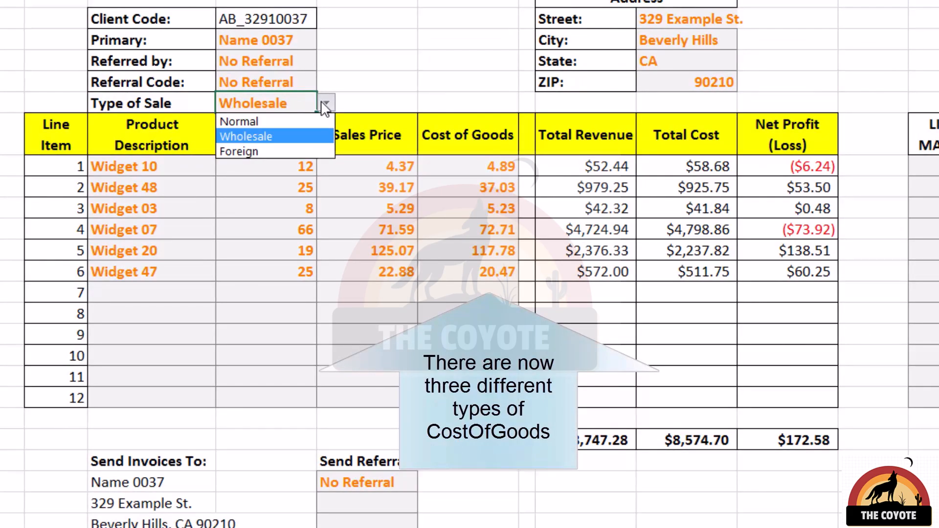
left_click(325, 104)
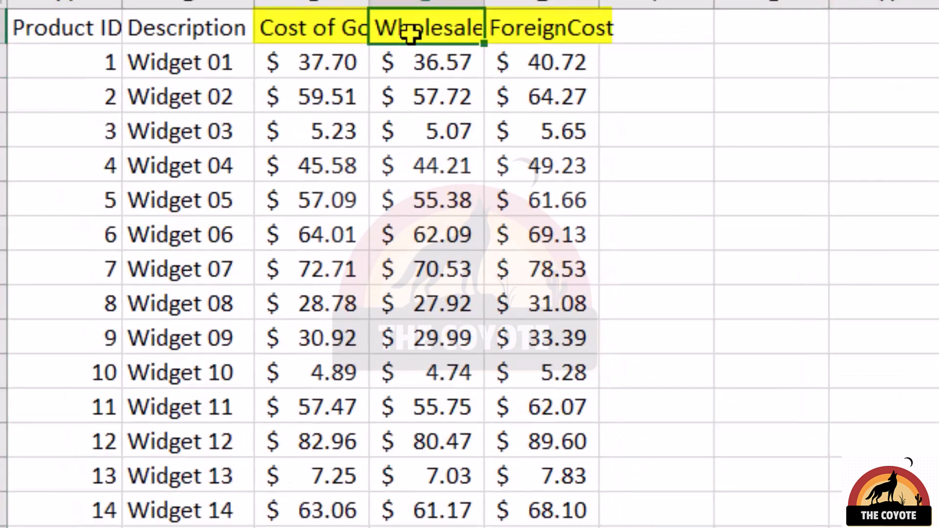
left_click(494, 35)
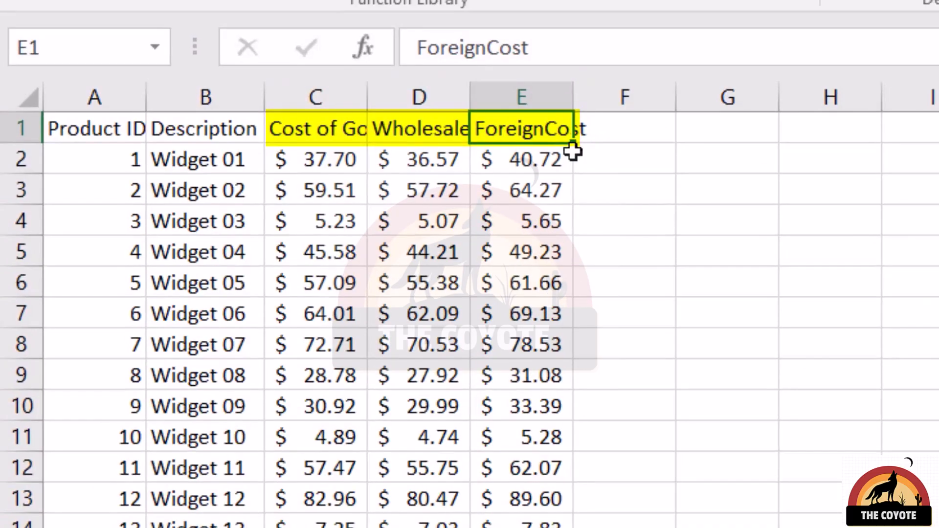
key("alt+F3")
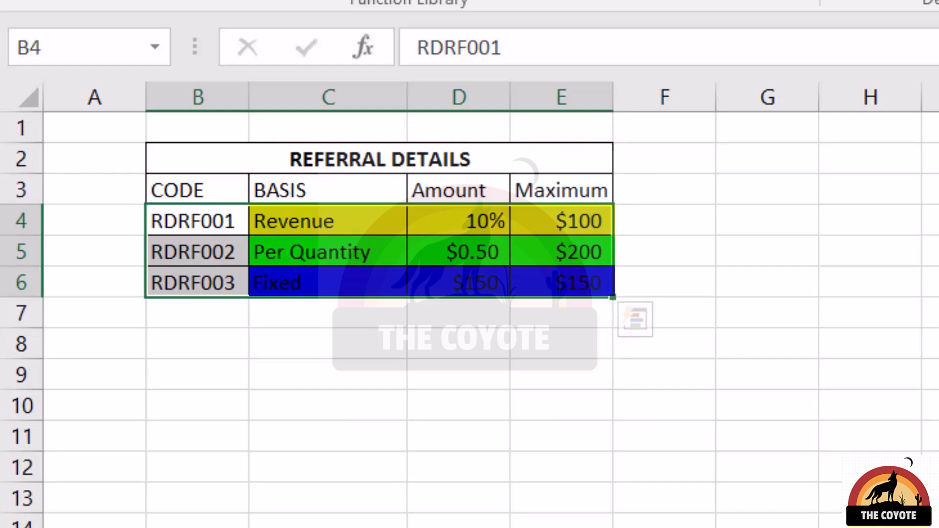
Create names for the selected referral details B4:E6 from the codes in the left column.
key("ctrl+shift+F3")
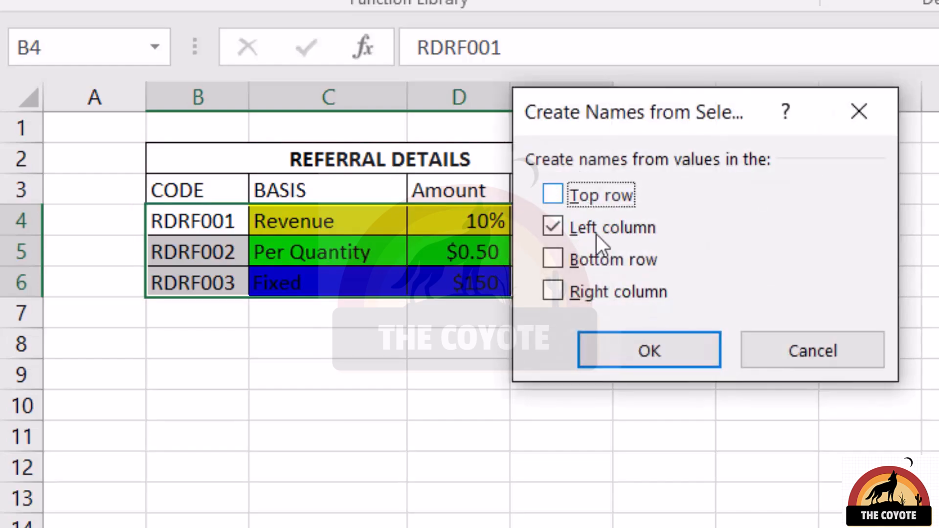
left_click(620, 345)
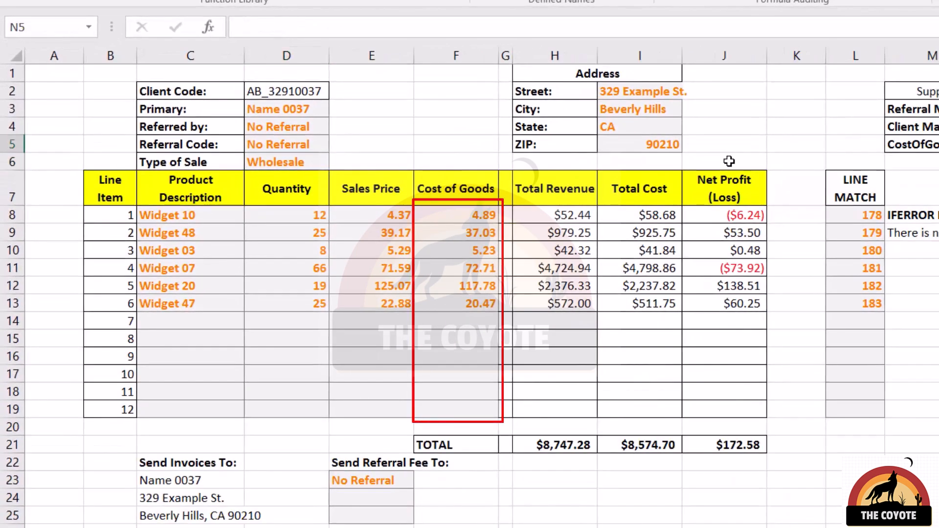
Highlight the report's Cost of Goods column from its header downward.
left_click(474, 196)
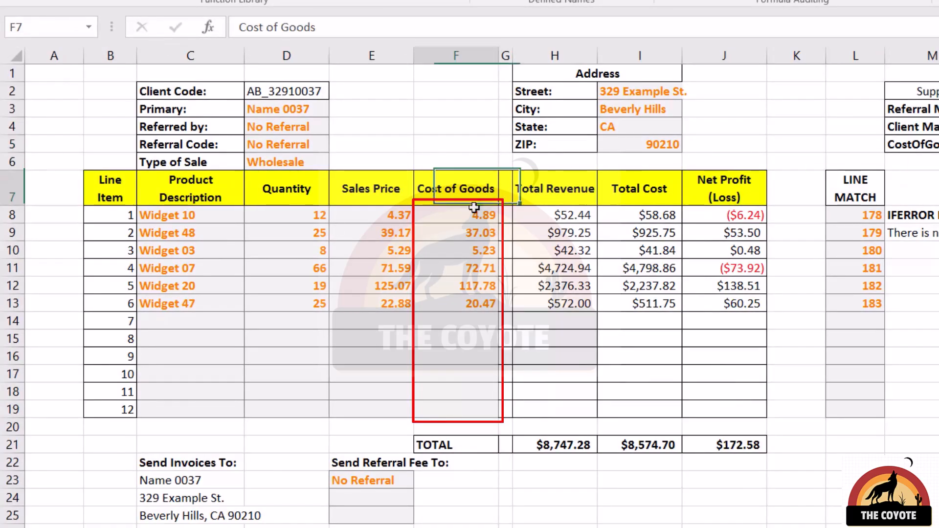
key("ctrl+shift+Down")
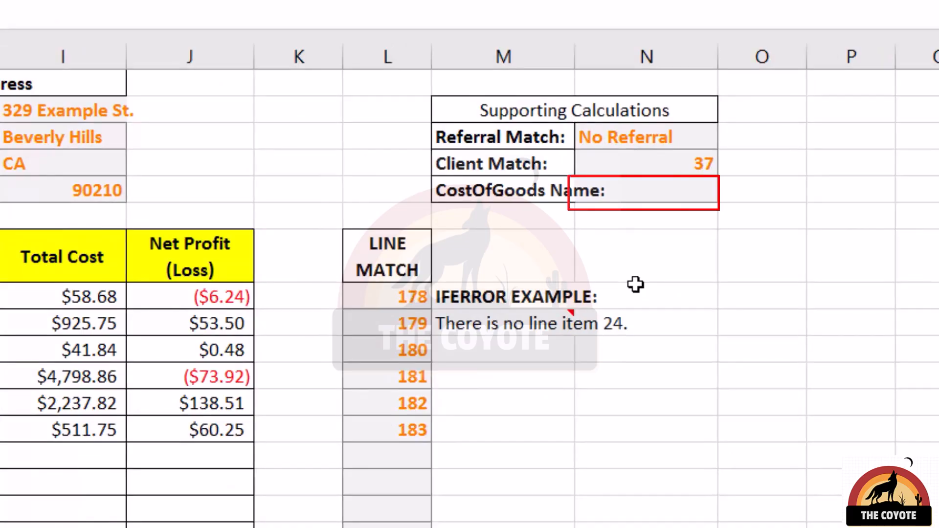
Enter ="y"&LocalSaleType&"CostOfGoods" in the CostOfGoods Name cell of the supporting calculations.
left_click(638, 186)
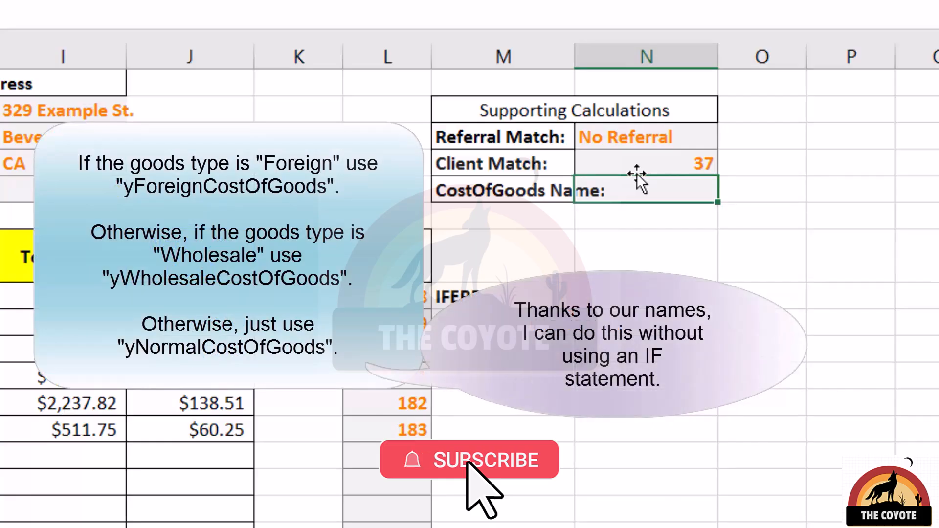
type("=\"y\"&LocalSaleType")
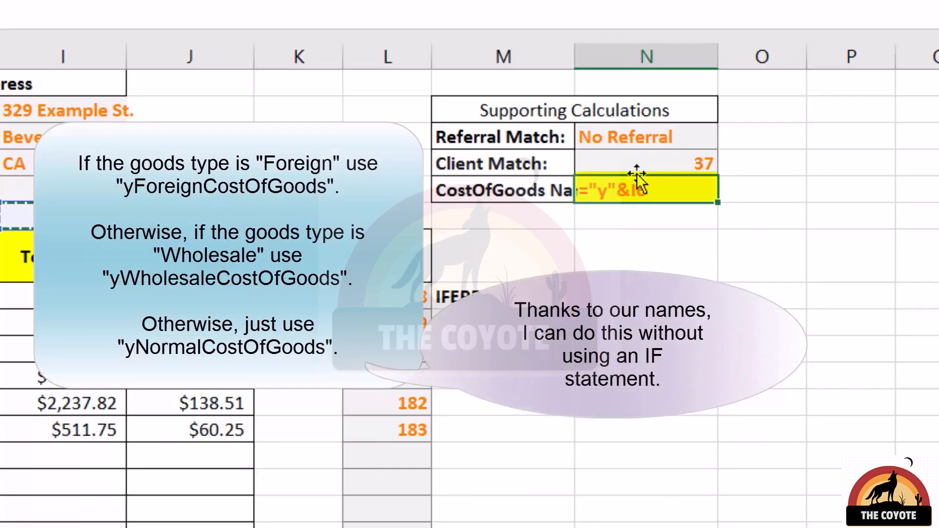
type("&\"CostOfGoods")
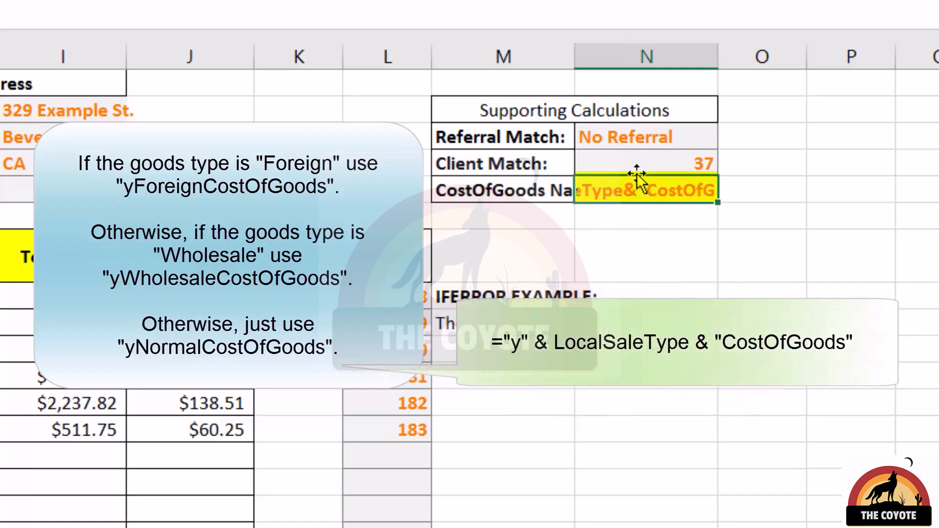
type("\"")
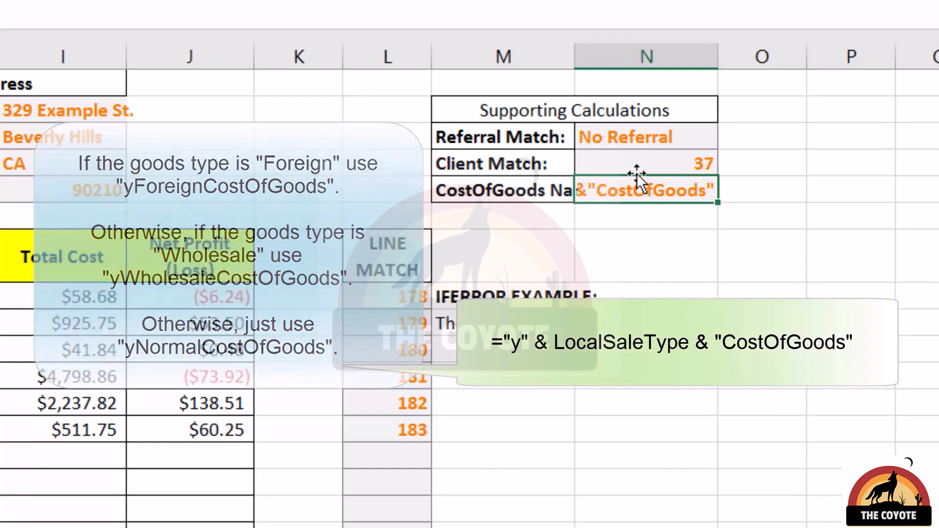
key("ctrl+Return")
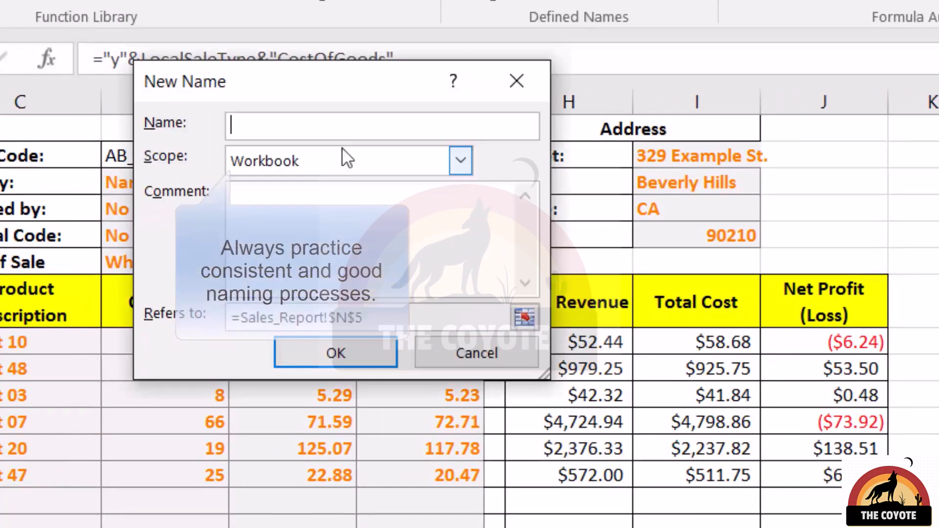
Define the name LocalCostOfGoods for Sales_Report cell N5 and choose its scope.
type("LocalCostOfGoods")
key("Tab")
left_click(342, 148)
left_click(372, 280)
left_click(378, 357)
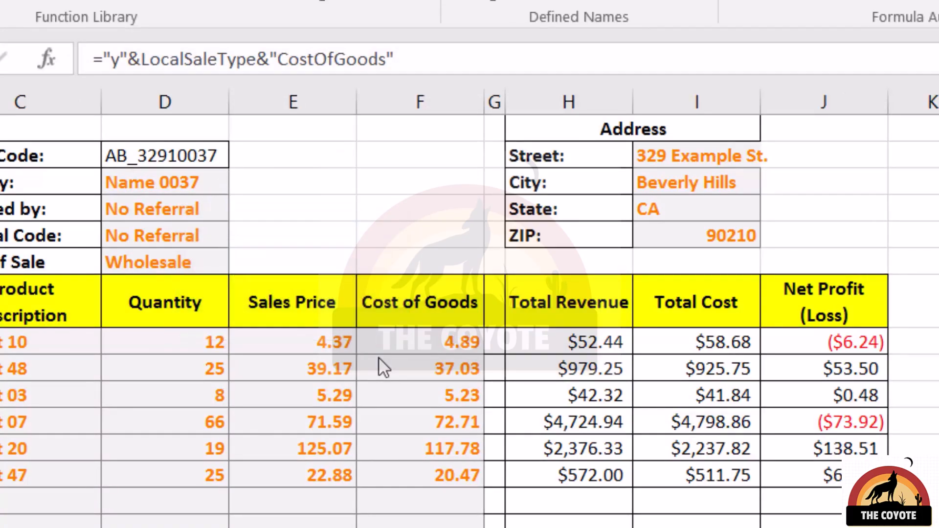
In the first Cost of Goods formula, replace yCostOfGoods with INDIRECT(LocalCostOfGoods).
left_click(379, 351)
left_click_drag(237, 59, 355, 59)
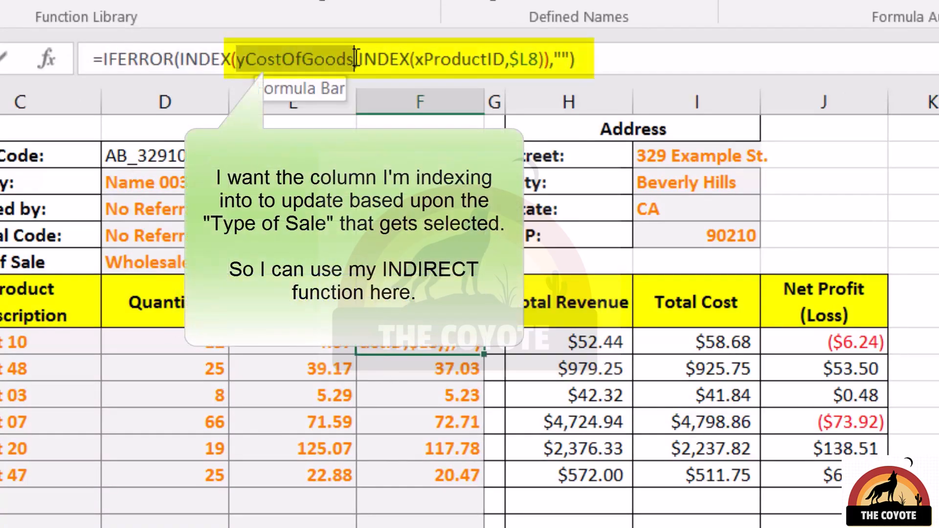
type("indirect(localcost")
key("Tab")
type(")")
key("Return")
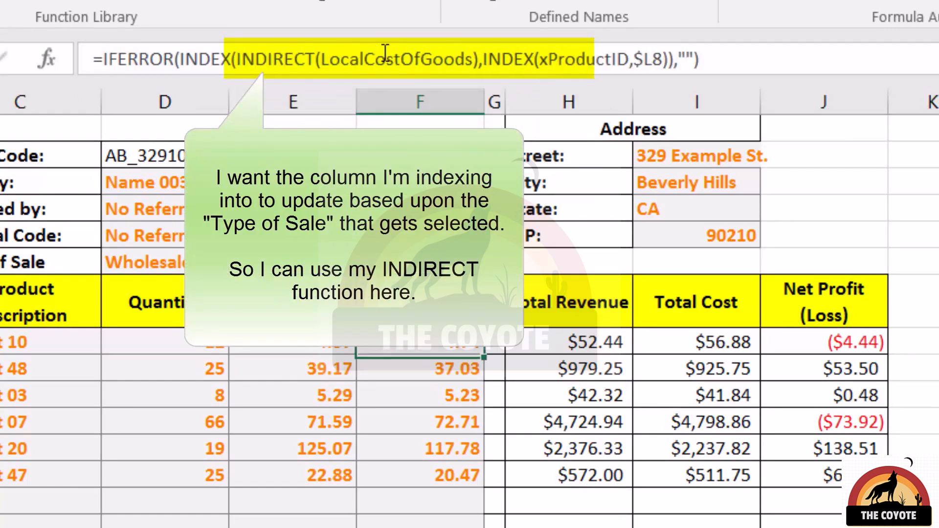
Copy the first Cost of Goods formula down the rest of the report's Cost of Goods column.
key("Up")
key("ctrl+c")
key("ctrl+shift+Down")
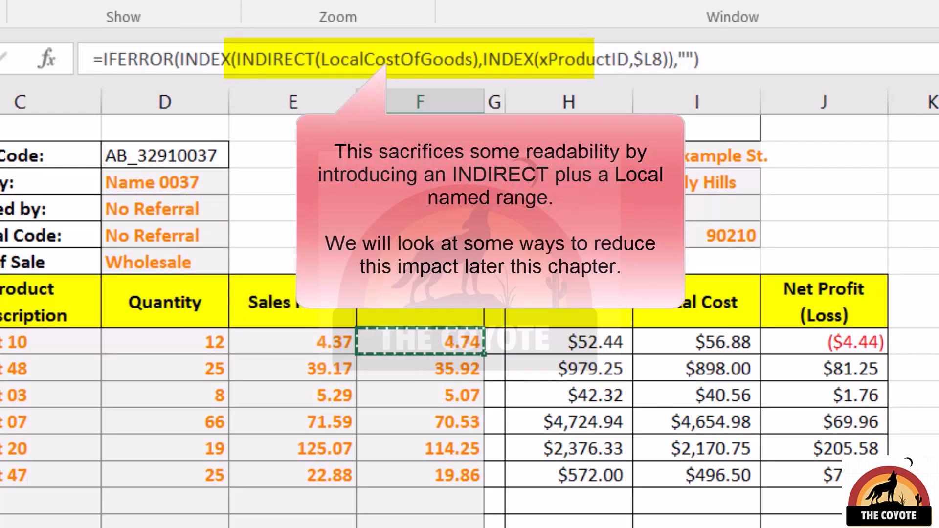
Test the report with Type of Sale set to Foreign and finish with it set to Normal.
left_click(241, 261)
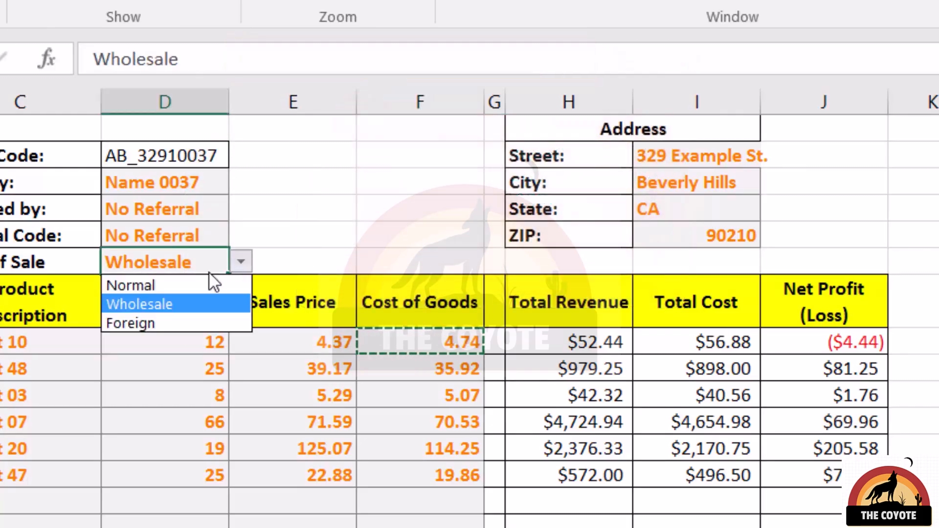
left_click(153, 319)
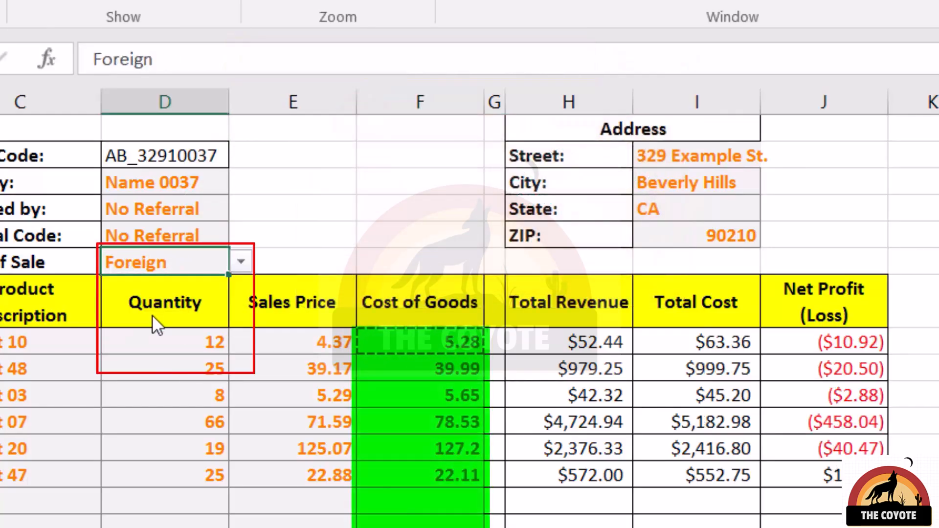
left_click(240, 262)
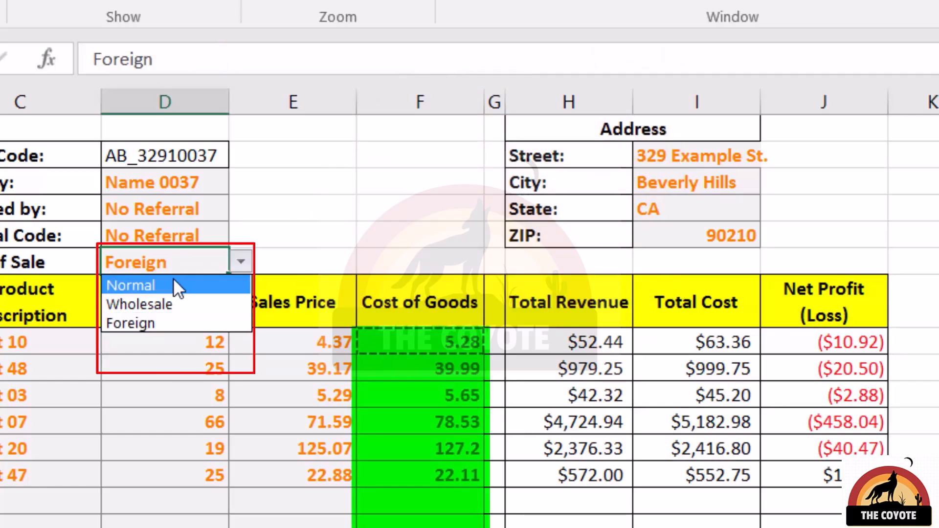
left_click(164, 284)
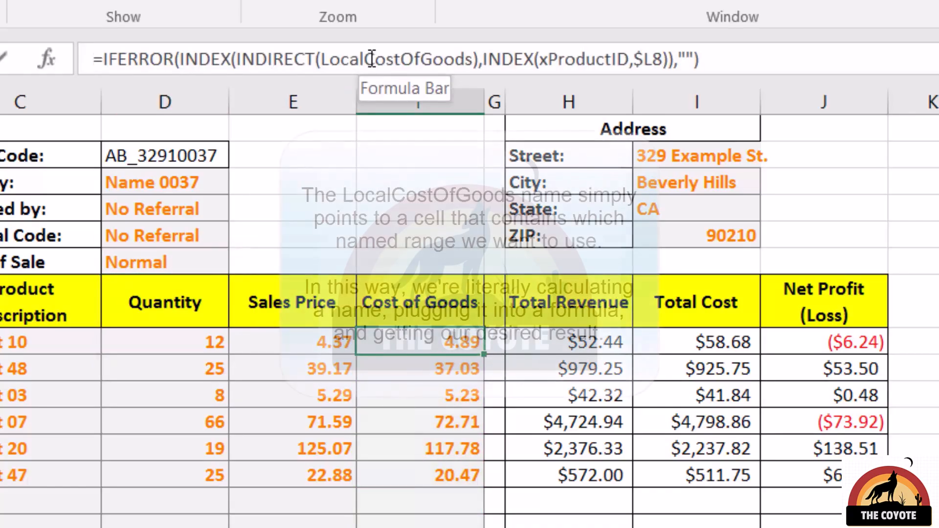
Evaluate LocalCostOfGoods inside the first Cost of Goods formula to inspect its result, and leave without keeping the change.
double_click(358, 51)
key("F9")
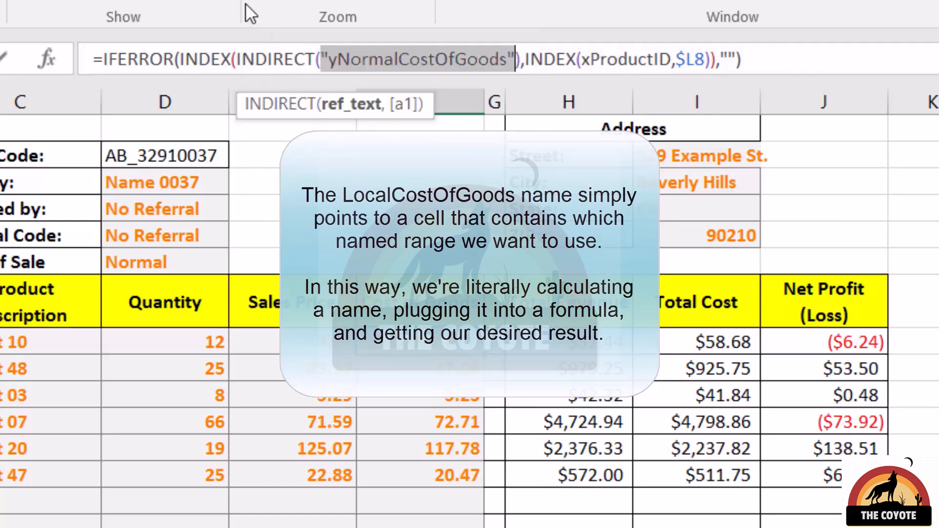
key("Escape")
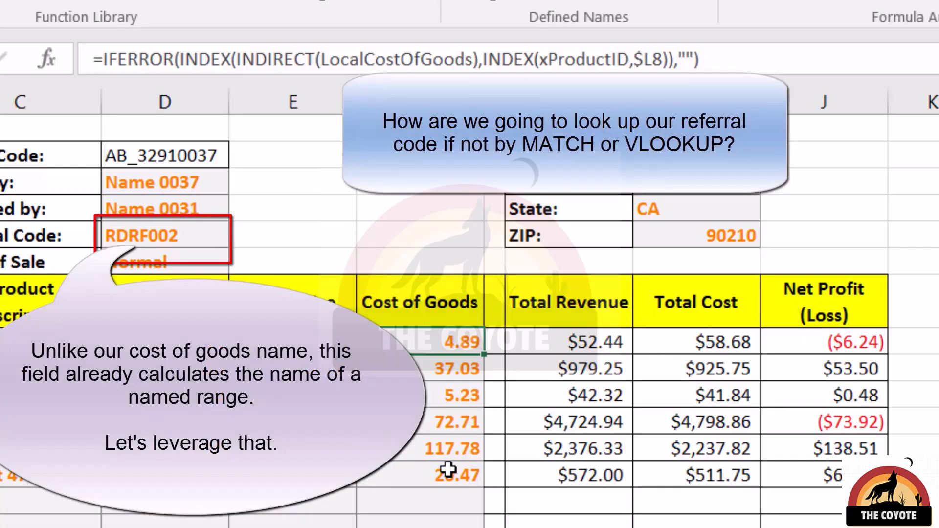
Enter =INDEX(INDIRECT(LocalReferralCode),1) in the referral Basis cell below the report totals.
left_click(208, 256)
left_click(202, 234)
left_click(367, 348)
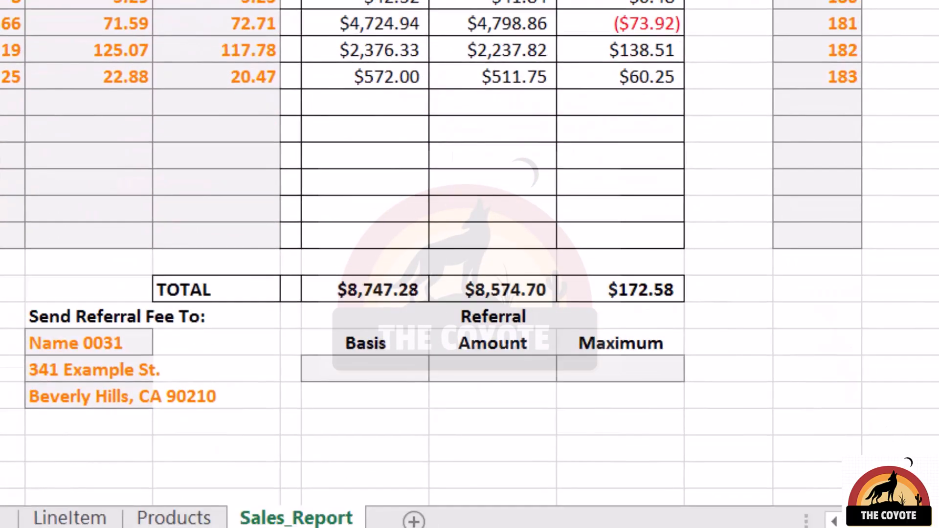
left_click(357, 362)
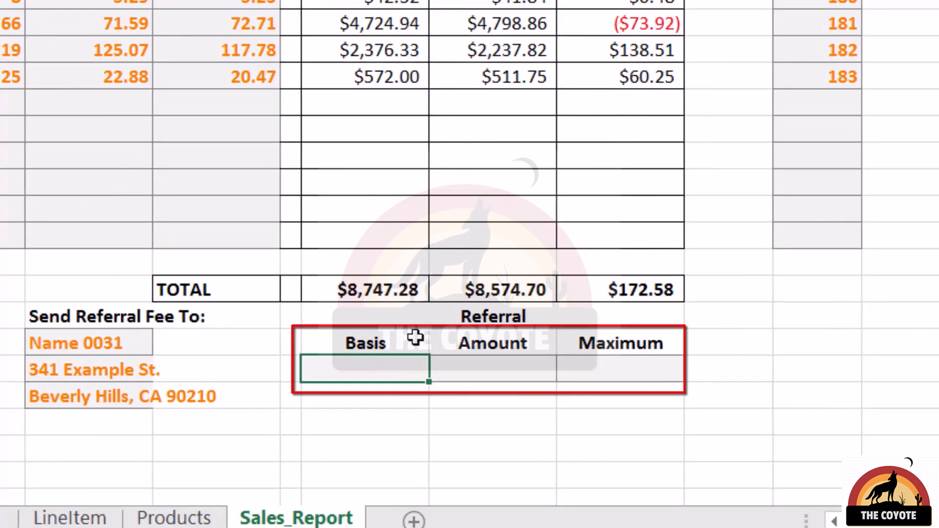
type("=index(indirec")
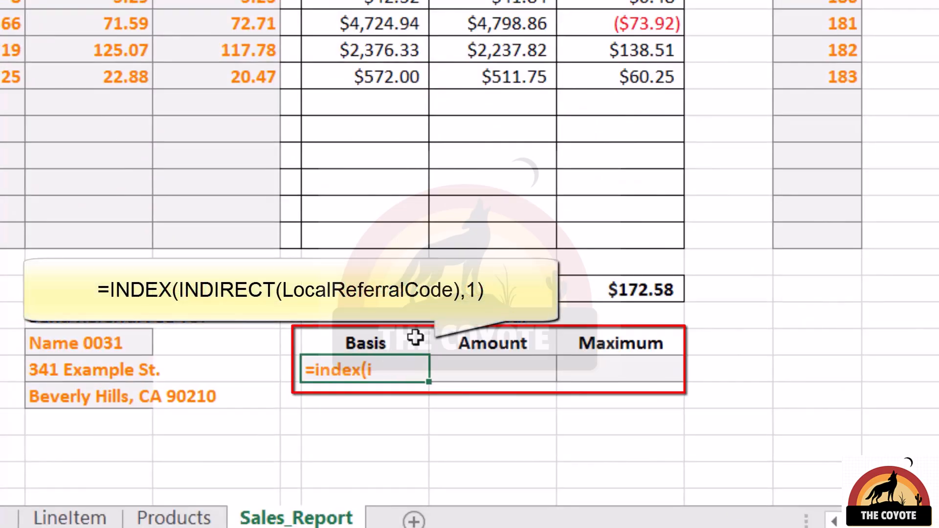
type("t(localrefer")
key("Tab")
type("),1)")
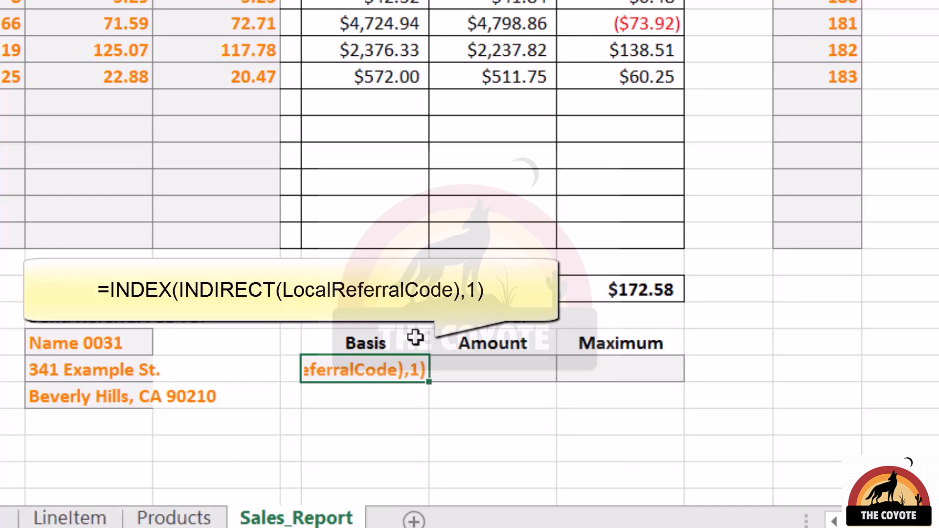
key("ctrl+Return")
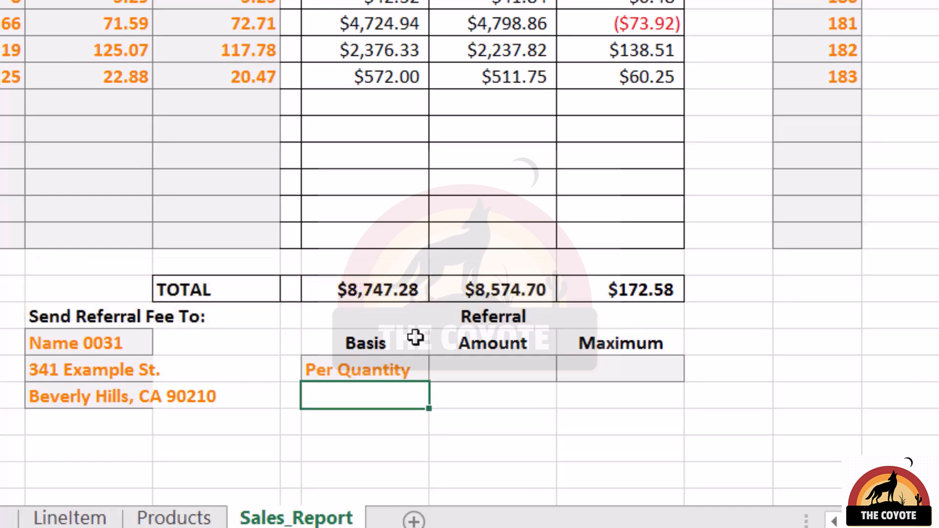
Copy the Basis formula into the referral Amount cell and set its index number to 2.
key("ctrl+c")
key("Right")
key("ctrl+v")
key("F2")
key("Left")
key("BackSpace")
type("2")
key("ctrl+Return")
Copy the Amount formula into the referral Maximum cell and set its index number to 3.
key("ctrl+c")
key("Right")
key("ctrl+v")
key("F2")
key("Left")
key("BackSpace")
type("3")
key("Return")
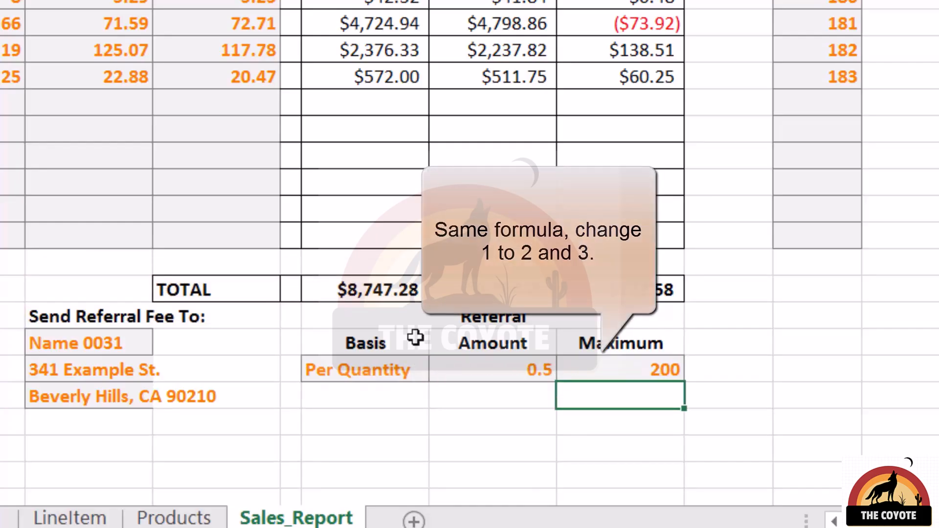
Enter =INDIRECT(LocalReferralCode) as one array formula across the three cells below the referral Basis, Amount and Maximum values.
key("Left")
key("Left")
key("shift+Right")
key("shift+Right")
type("=indirect(localReferralCode")
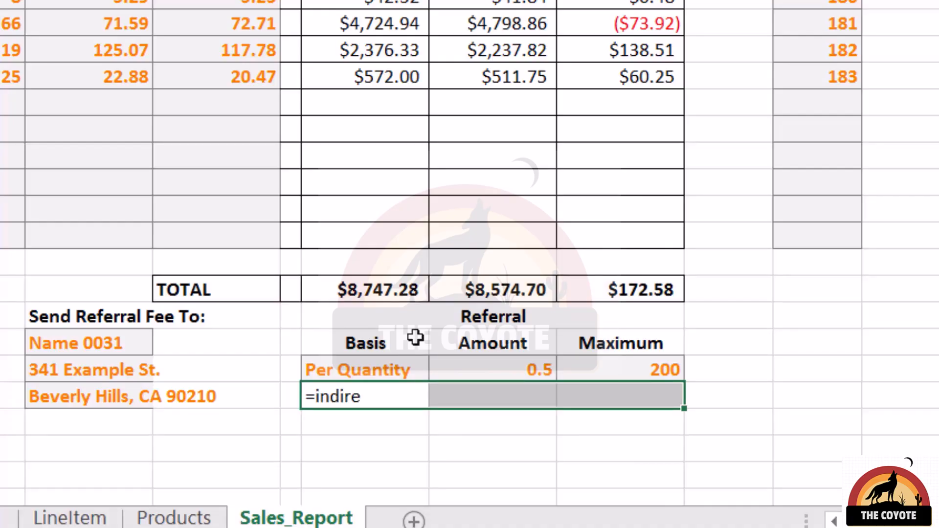
key("ctrl+shift+Return")
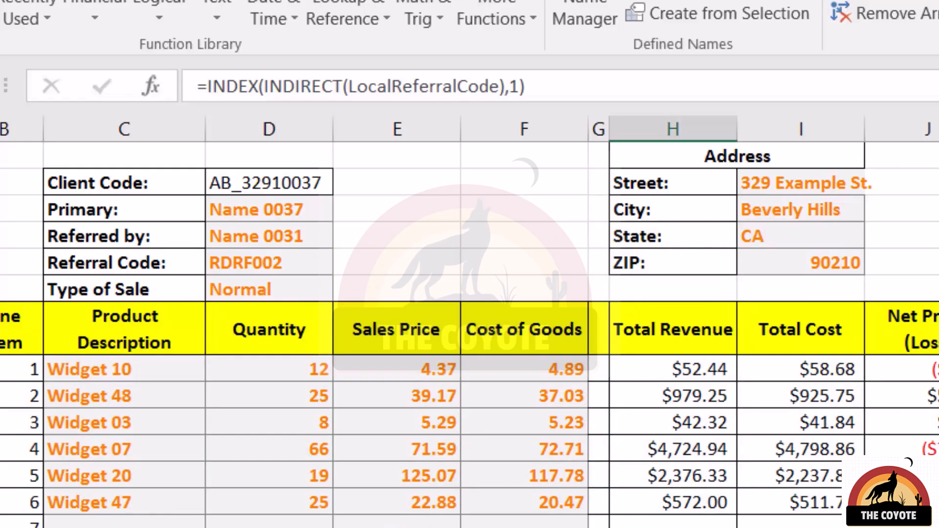
Examine the referral formulas and follow how Cost of Goods feeds Total Cost, Net Profit (Loss) and the net profit total.
left_click(823, 421)
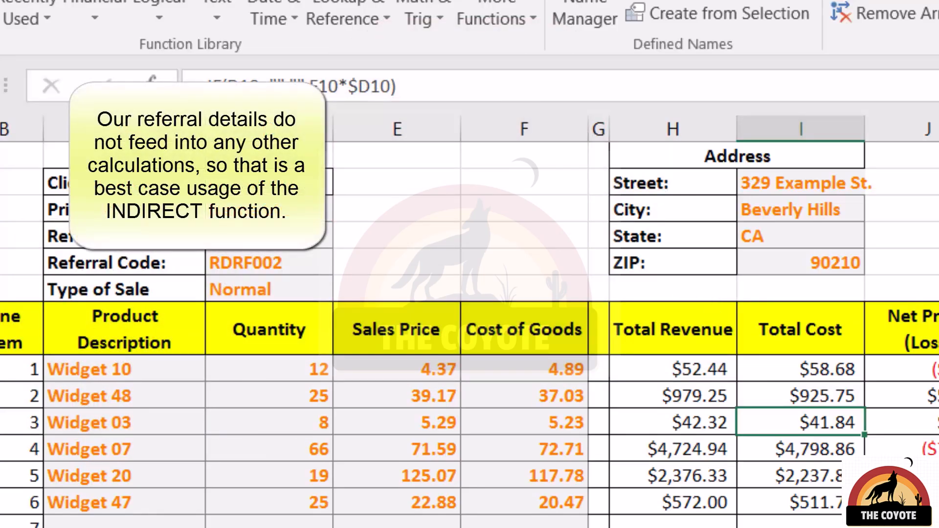
left_click(782, 527)
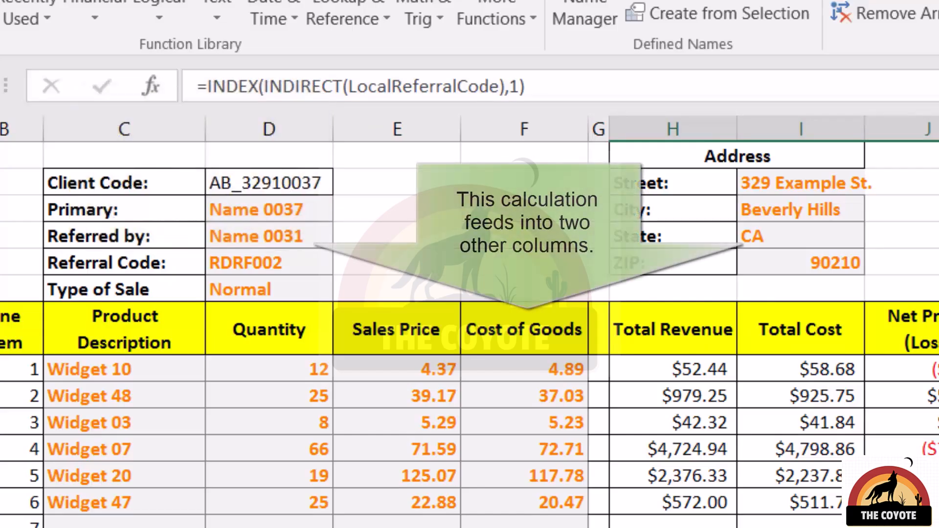
left_click_drag(523, 369, 508, 393)
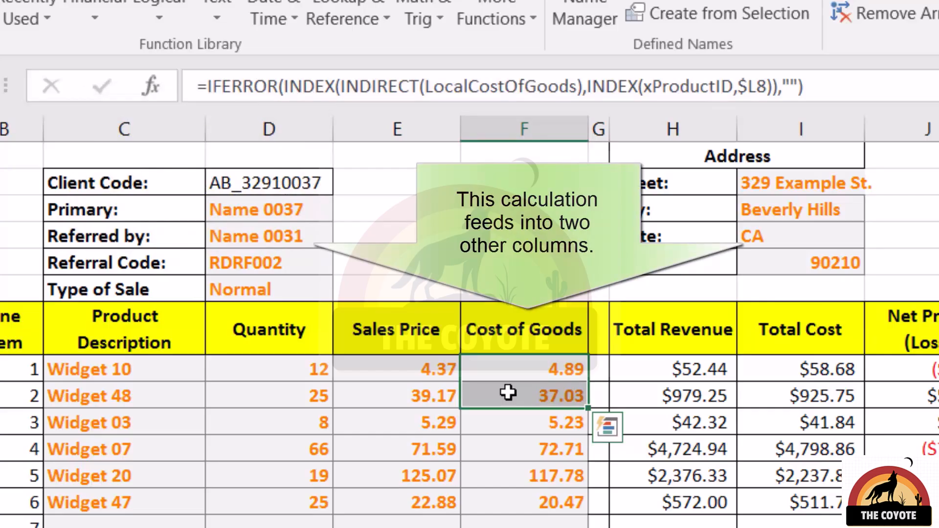
left_click(509, 393)
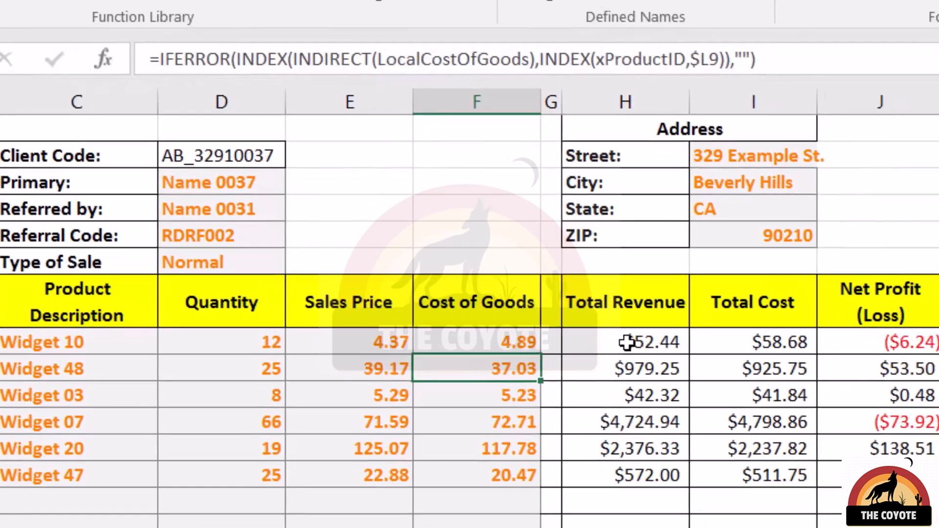
left_click(836, 386)
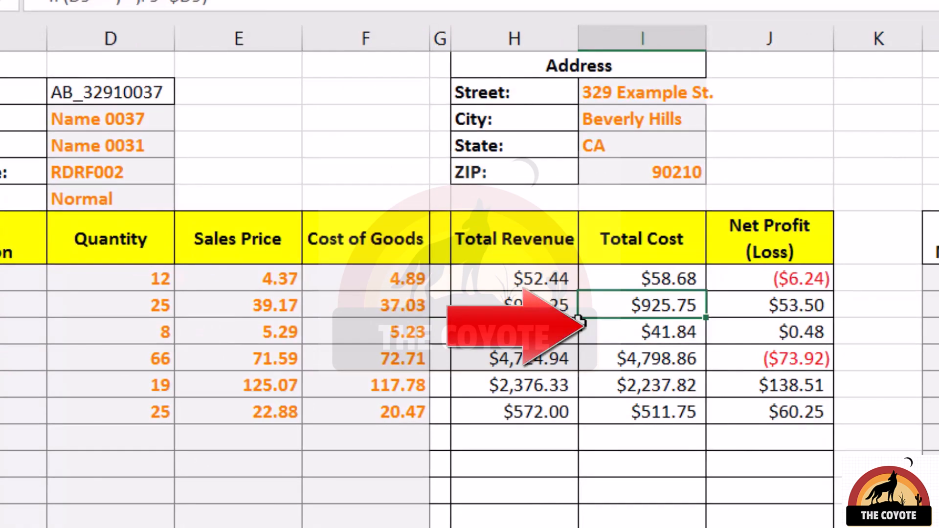
left_click(719, 307)
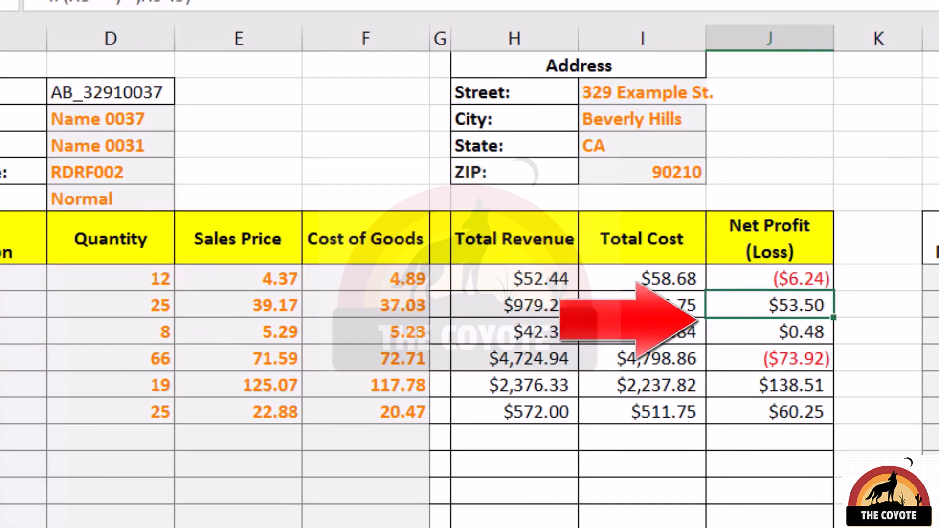
left_click(769, 527)
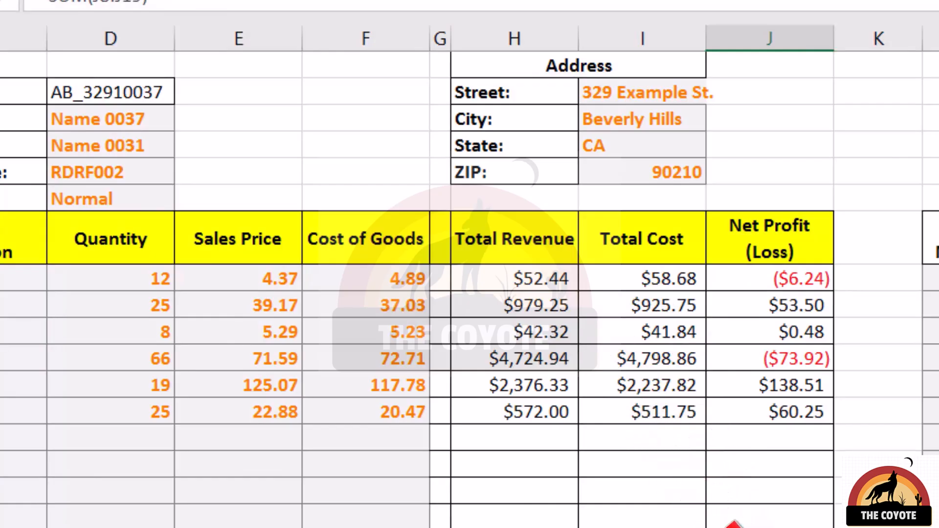